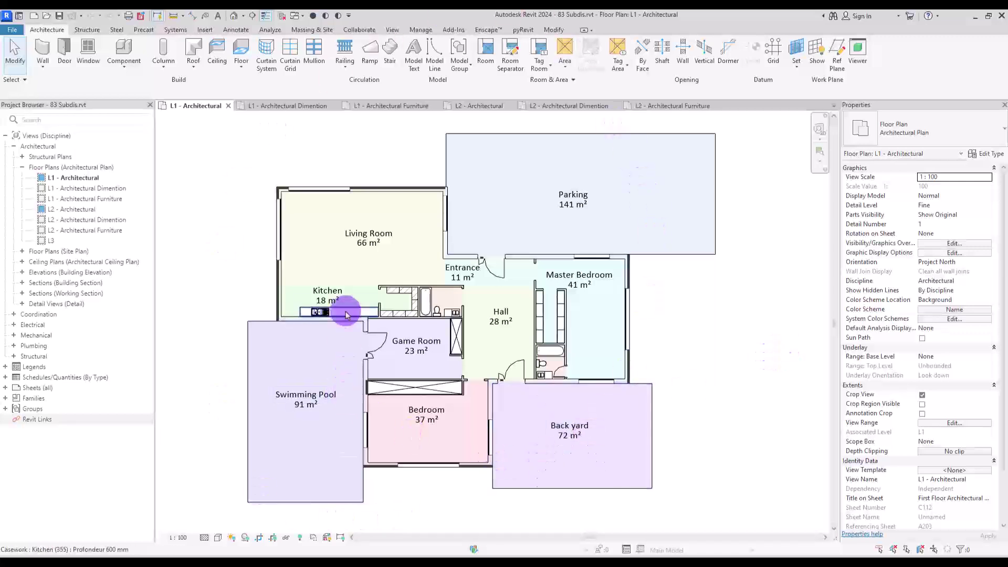
Examine the open L1 and L2 architectural, dimension and furniture plans and the architectural view folders in the project browser
{"action": "left_click", "coordinate": [278, 106]}
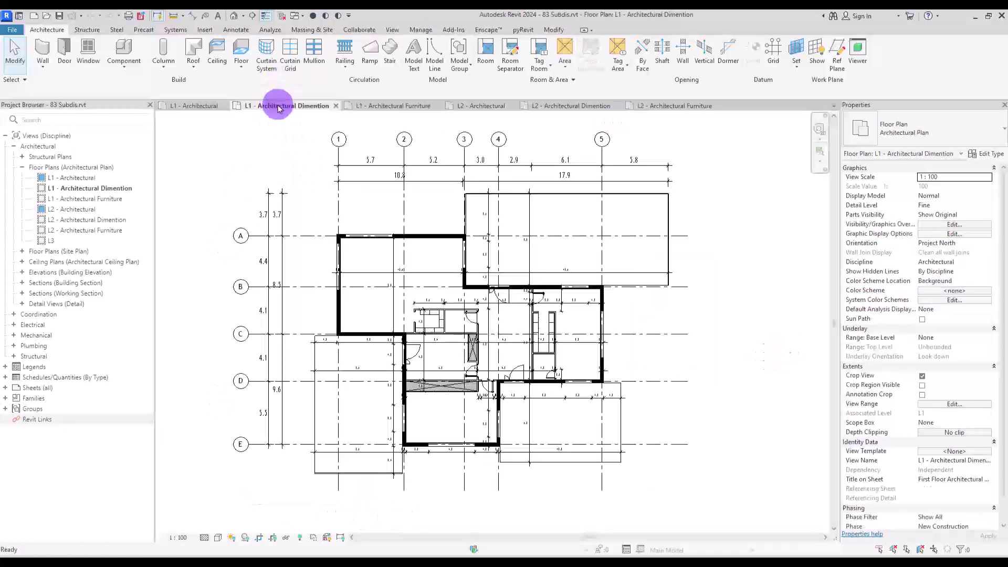
{"action": "left_click", "coordinate": [389, 107]}
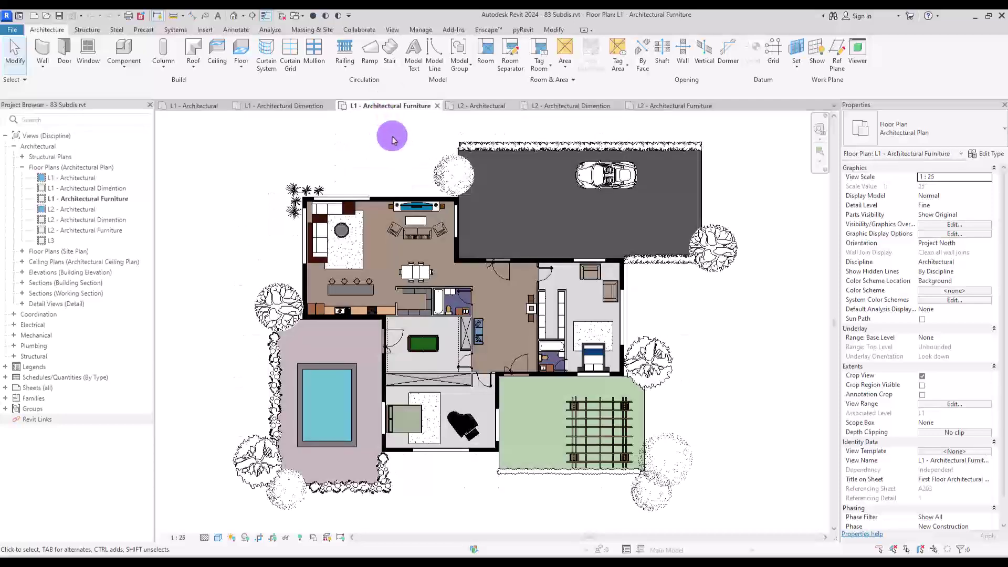
{"action": "left_click", "coordinate": [493, 108]}
{"action": "left_click", "coordinate": [573, 107]}
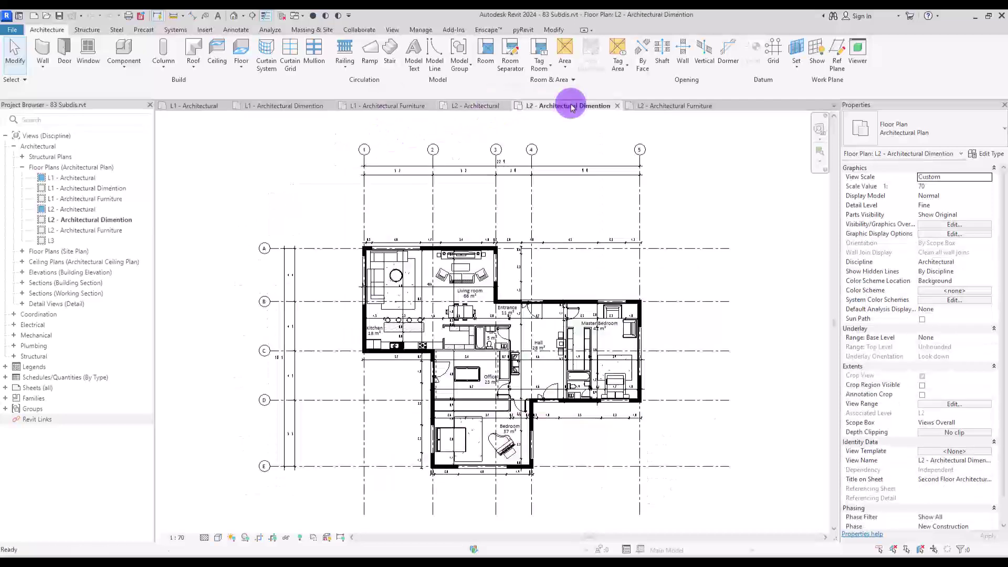
{"action": "left_click", "coordinate": [667, 107]}
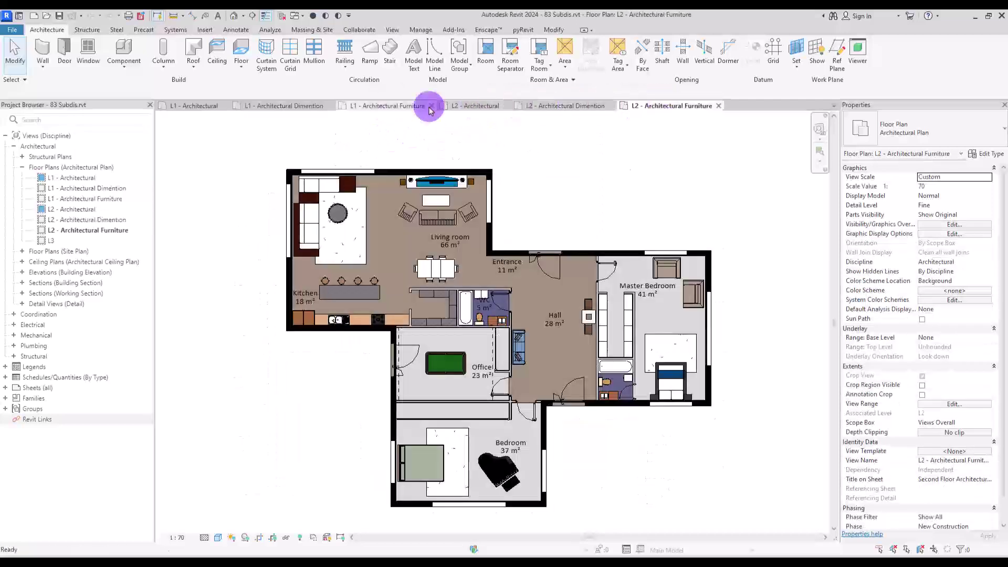
{"action": "left_click", "coordinate": [206, 112]}
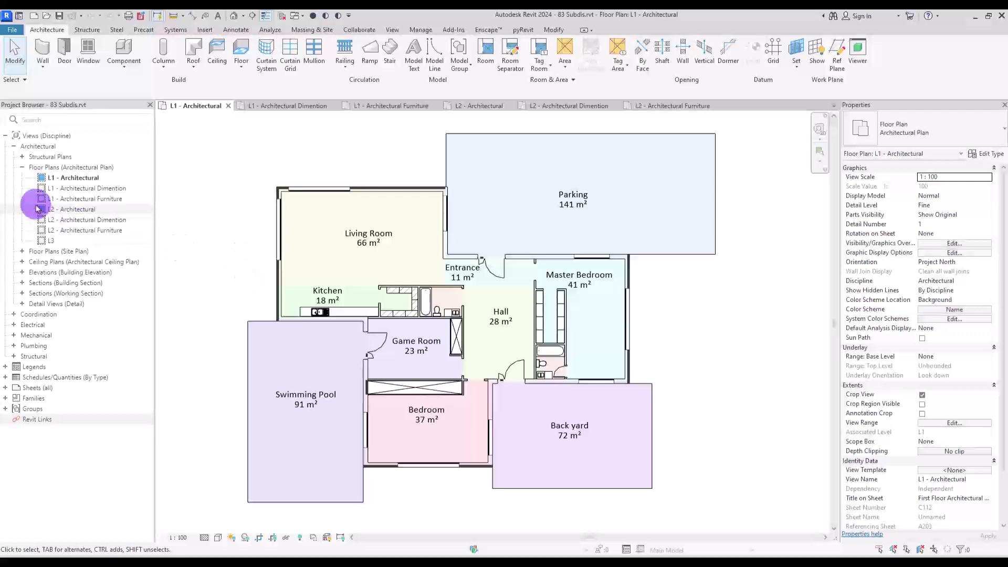
{"action": "left_click", "coordinate": [22, 167]}
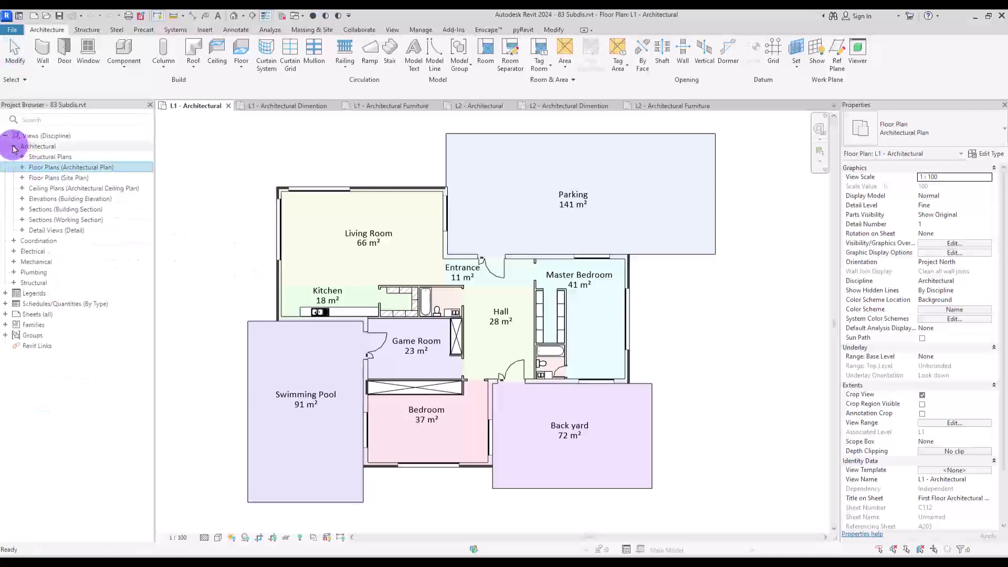
{"action": "left_click", "coordinate": [14, 147]}
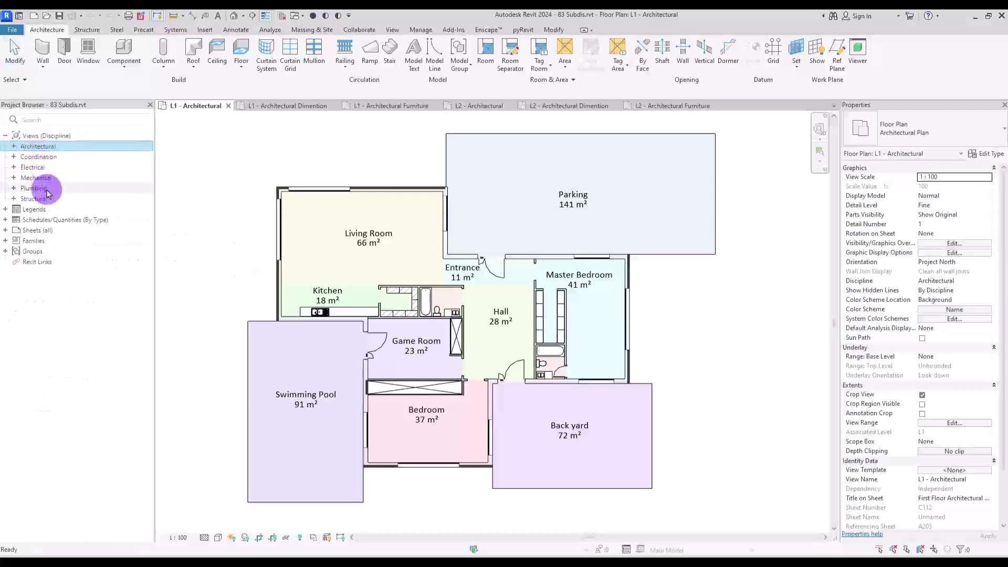
{"action": "left_click", "coordinate": [15, 147]}
{"action": "left_click", "coordinate": [22, 169]}
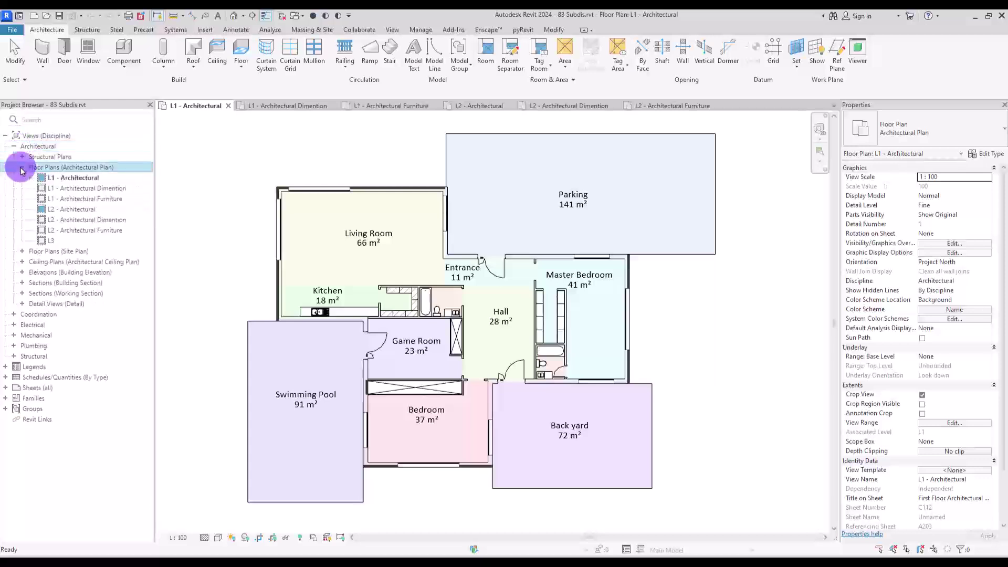
{"action": "left_click", "coordinate": [222, 173]}
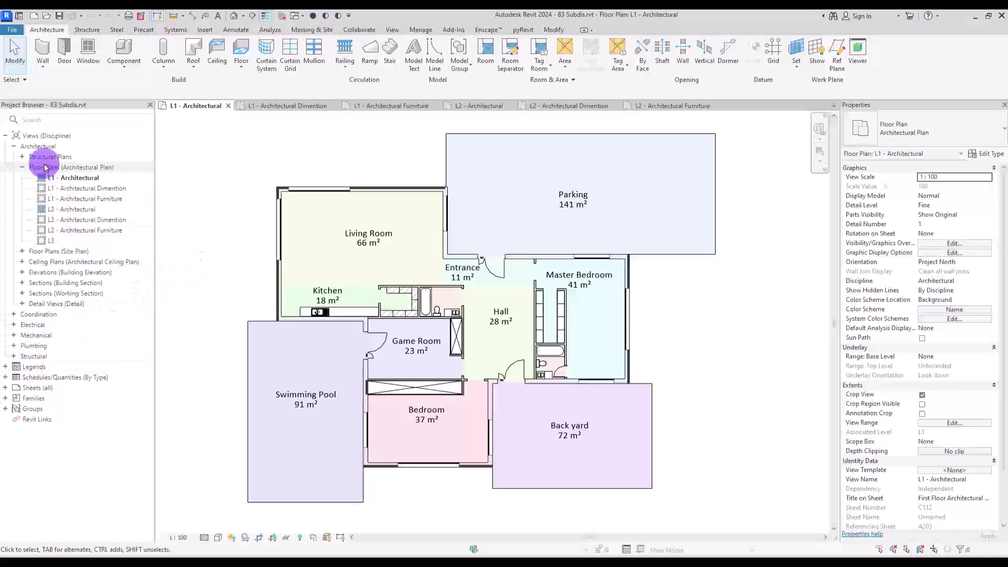
Expand all view folders in the project browser and delete every view outside the Architectural discipline, including the Coordination, Electrical and Mechanical views
{"action": "left_click", "coordinate": [38, 136]}
{"action": "right_click", "coordinate": [37, 137]}
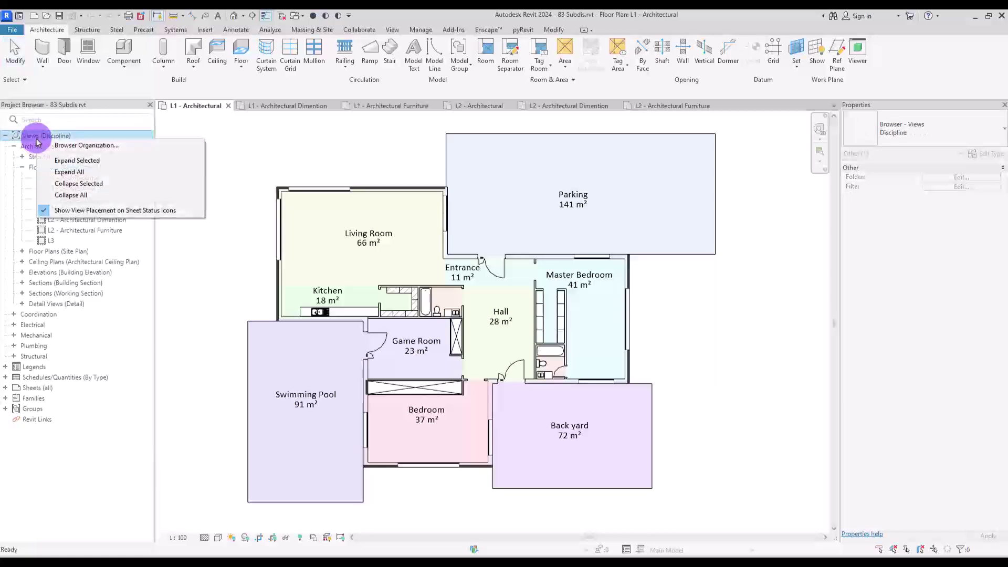
{"action": "left_click", "coordinate": [77, 164]}
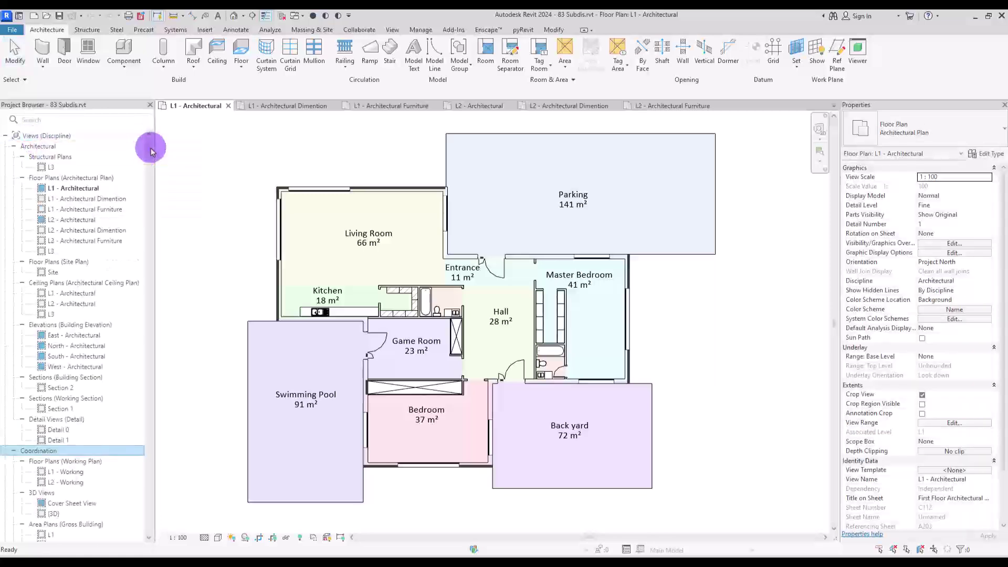
{"action": "scroll", "coordinate": [151, 152], "scroll_direction": "down", "scroll_amount": 5}
{"action": "left_click", "coordinate": [66, 305]}
{"action": "left_click", "coordinate": [60, 483], "text": "shift"}
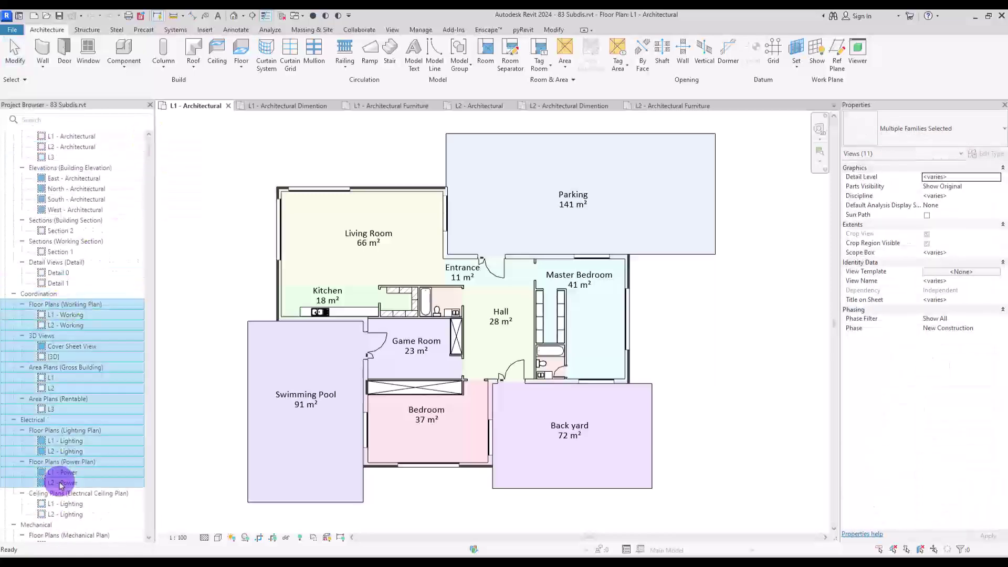
{"action": "key", "text": "Delete"}
Delete the architectural ceiling plans, building and working sections, detail views and structural plan from the project browser
{"action": "left_click", "coordinate": [54, 293]}
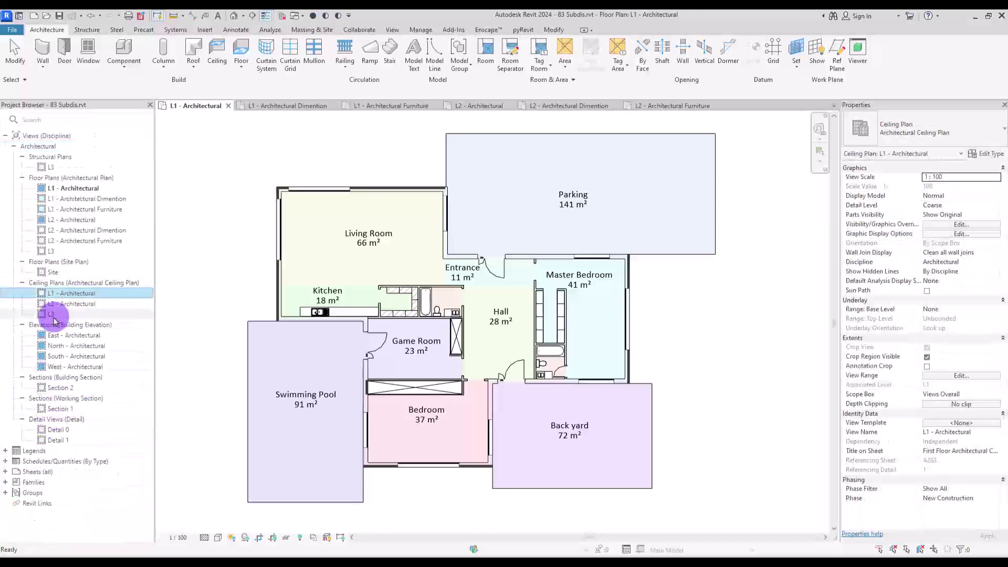
{"action": "left_click", "coordinate": [51, 314], "text": "shift"}
{"action": "left_click", "coordinate": [58, 388], "text": "ctrl"}
{"action": "left_click", "coordinate": [58, 439], "text": "ctrl+shift"}
{"action": "key", "text": "Delete"}
{"action": "left_click", "coordinate": [237, 286]}
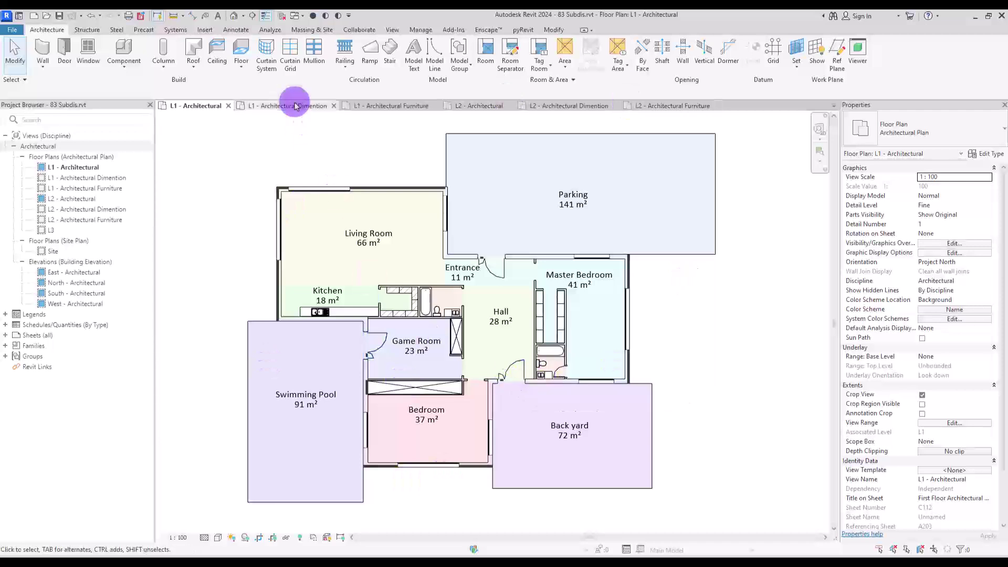
{"action": "left_click", "coordinate": [288, 106]}
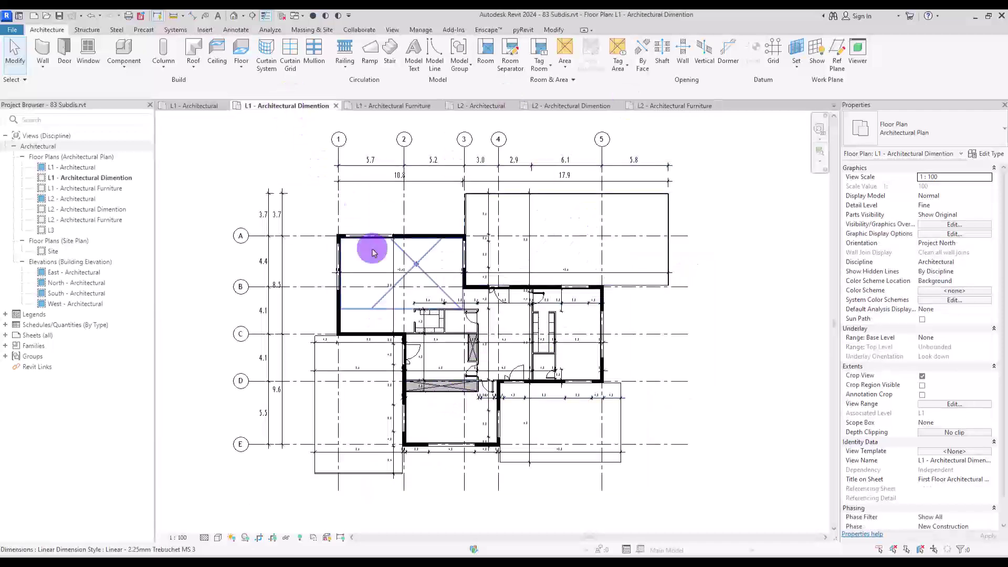
{"action": "left_click", "coordinate": [386, 101]}
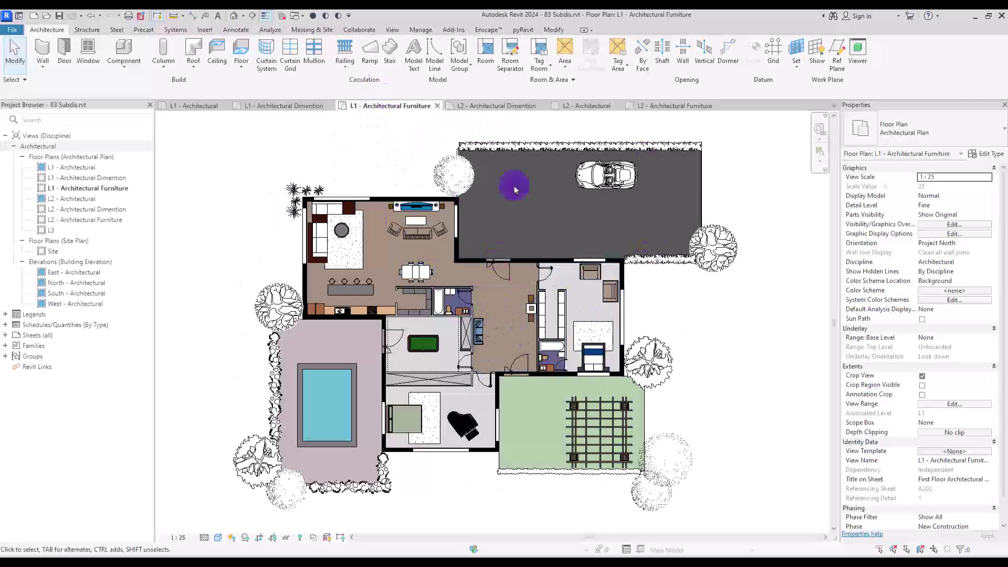
{"action": "key", "text": "ctrl+Tab"}
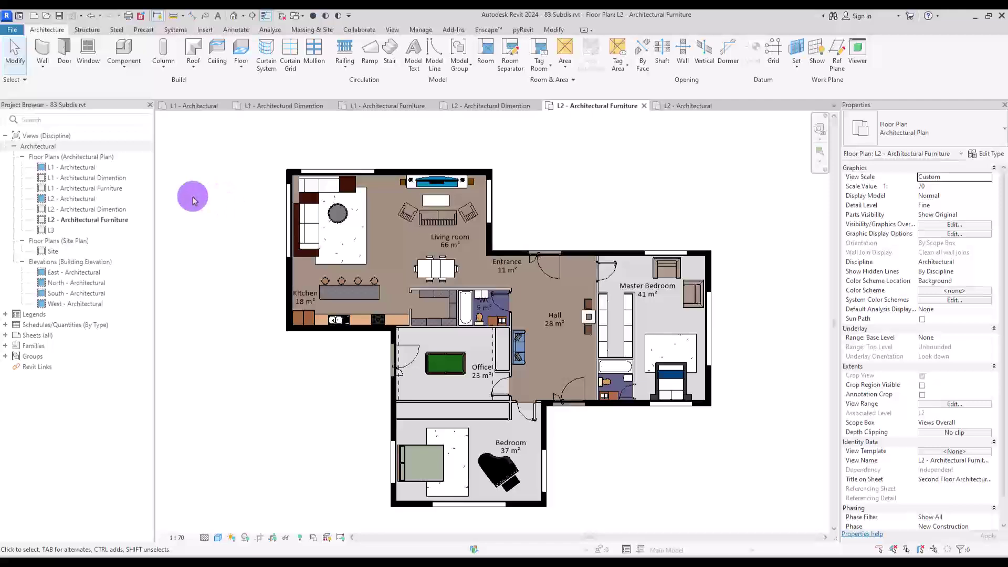
Add an instance project parameter named View with data type Text, grouped under Text and assigned to the Views category
{"action": "left_click", "coordinate": [419, 29]}
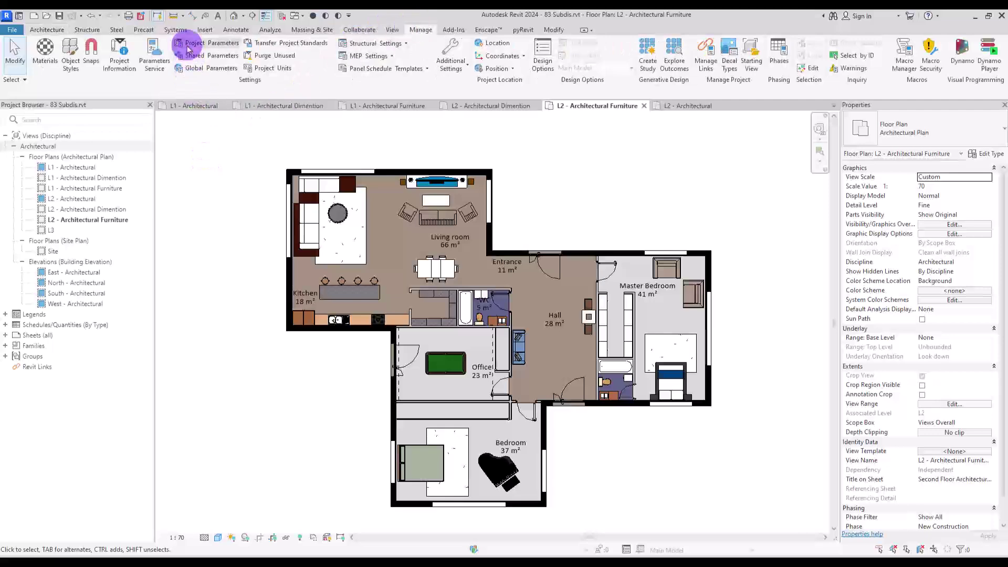
{"action": "left_click", "coordinate": [204, 42]}
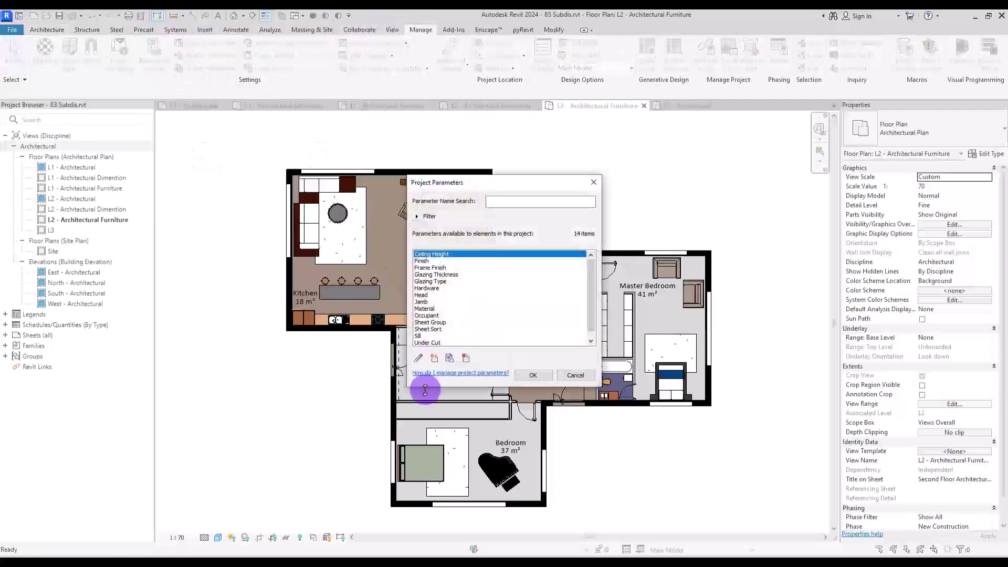
{"action": "left_click", "coordinate": [435, 360]}
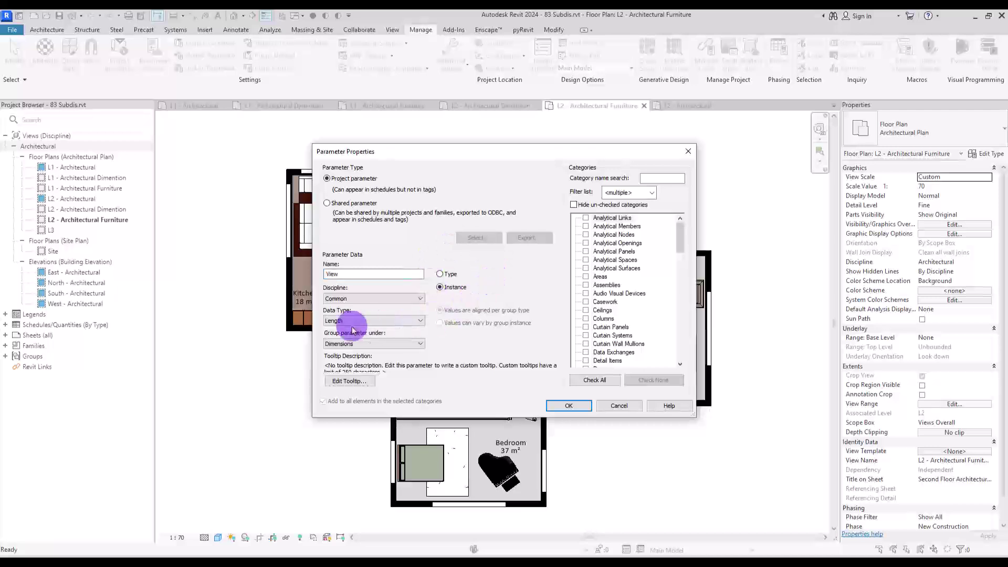
{"action": "left_click", "coordinate": [373, 321]}
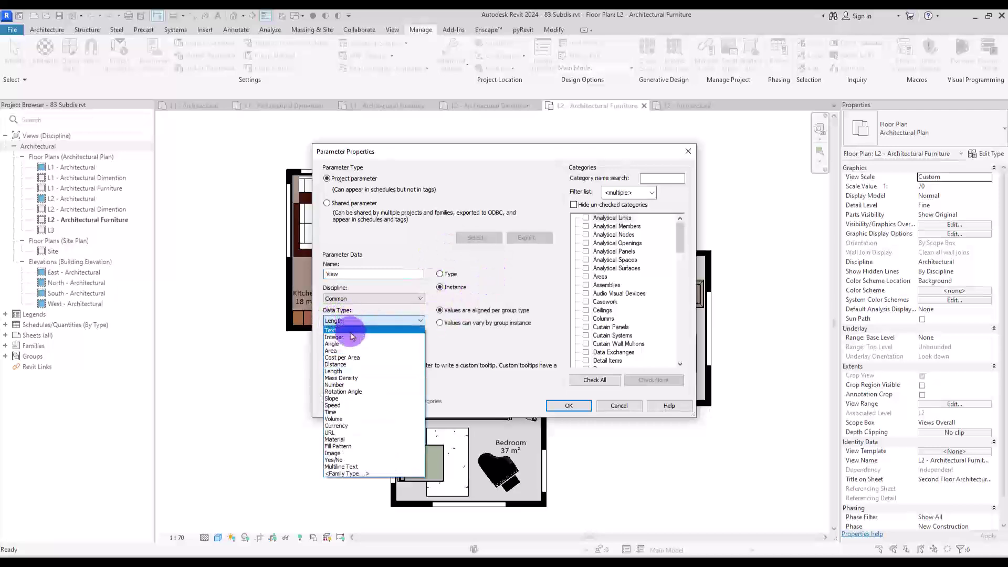
{"action": "left_click", "coordinate": [351, 329]}
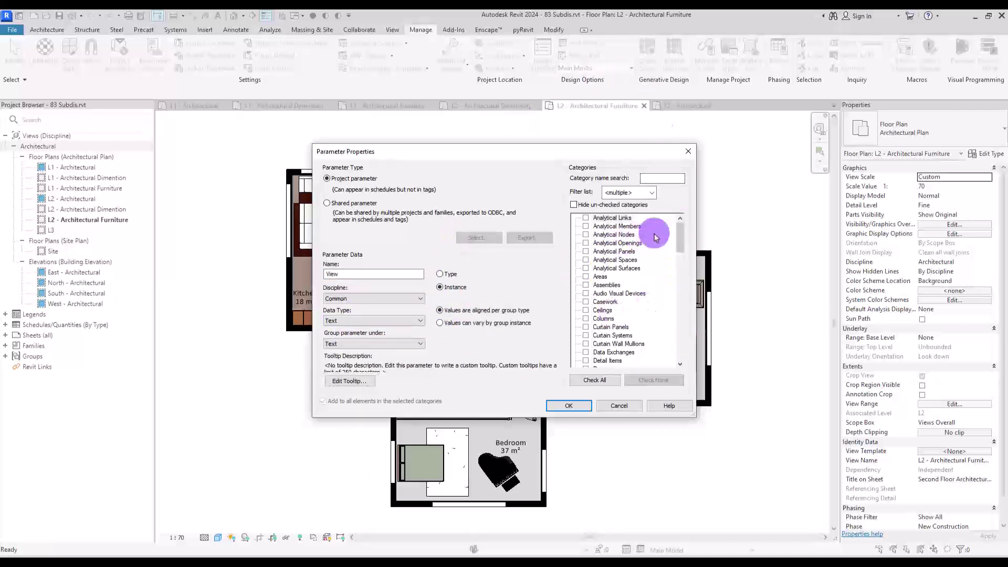
{"action": "left_click_drag", "start_coordinate": [680, 234], "coordinate": [666, 349]}
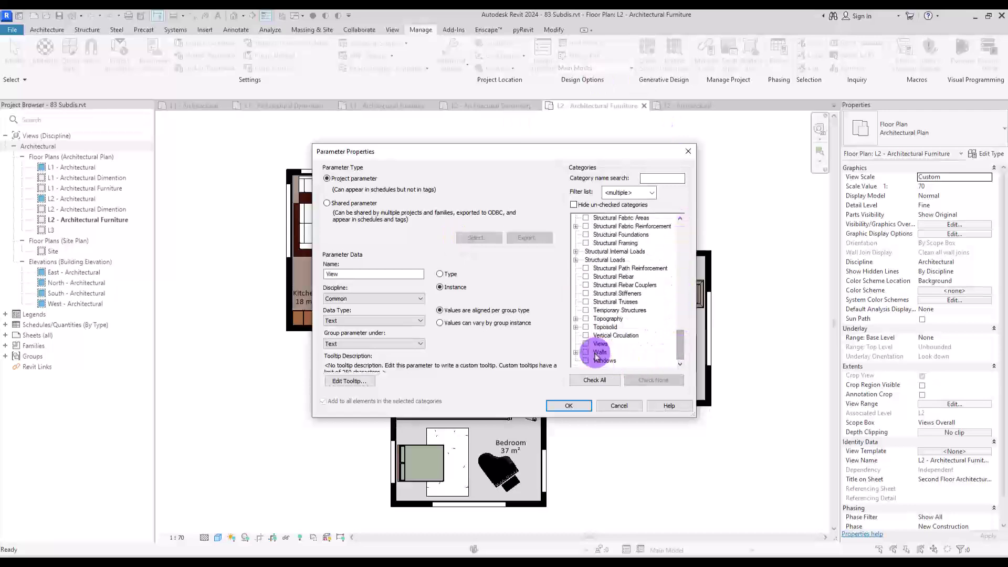
{"action": "left_click", "coordinate": [586, 345]}
{"action": "left_click", "coordinate": [569, 406]}
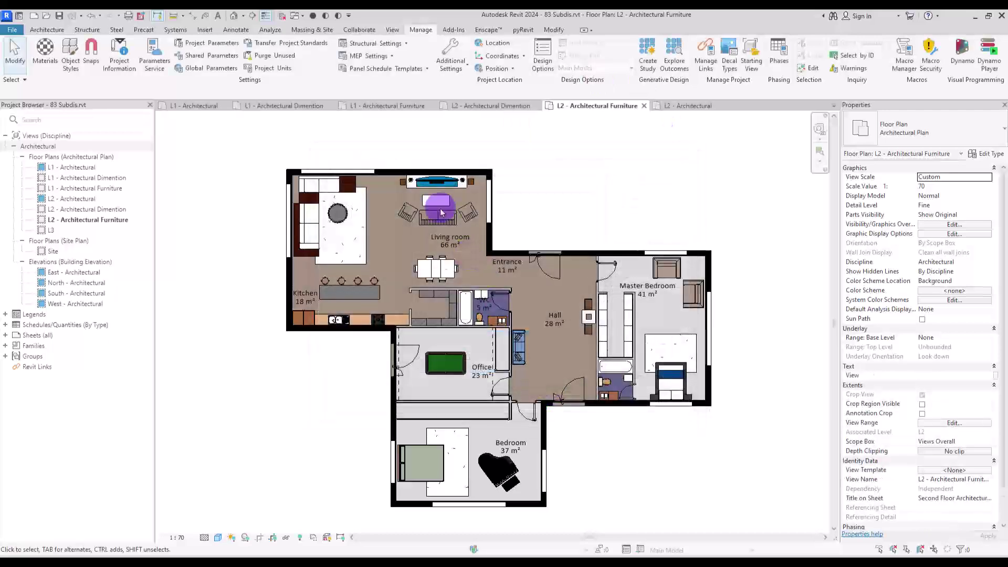
Set the View parameter to Main, Dimention and Furniture on the L1 architectural, dimension and furniture plans respectively
{"action": "left_click", "coordinate": [377, 105]}
{"action": "left_click", "coordinate": [473, 107]}
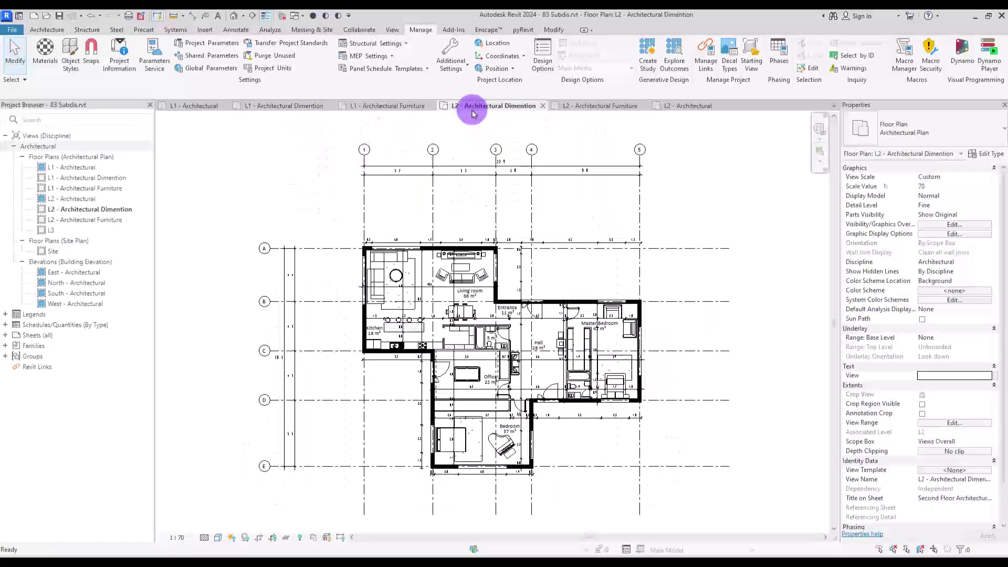
{"action": "left_click", "coordinate": [192, 107]}
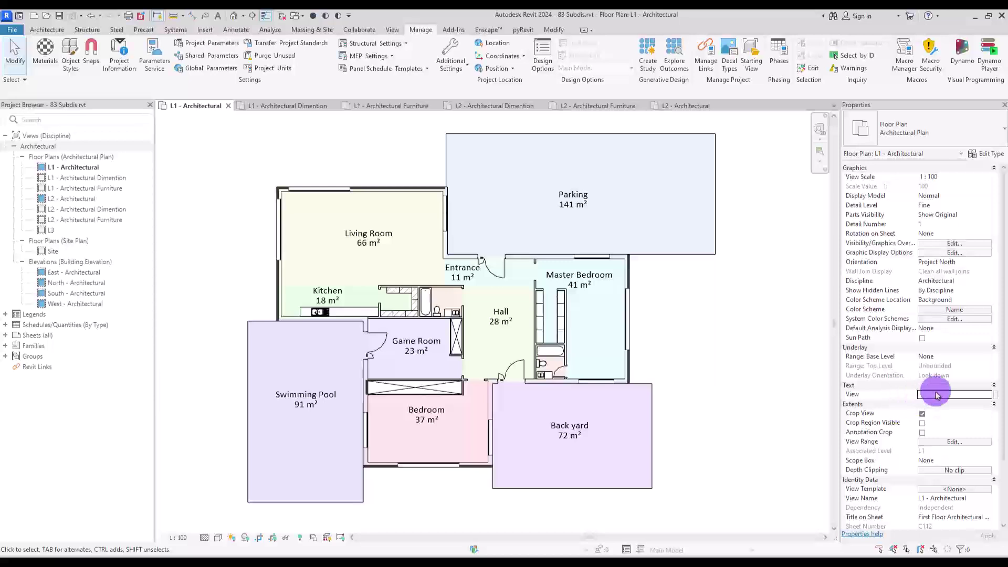
{"action": "left_click", "coordinate": [754, 385]}
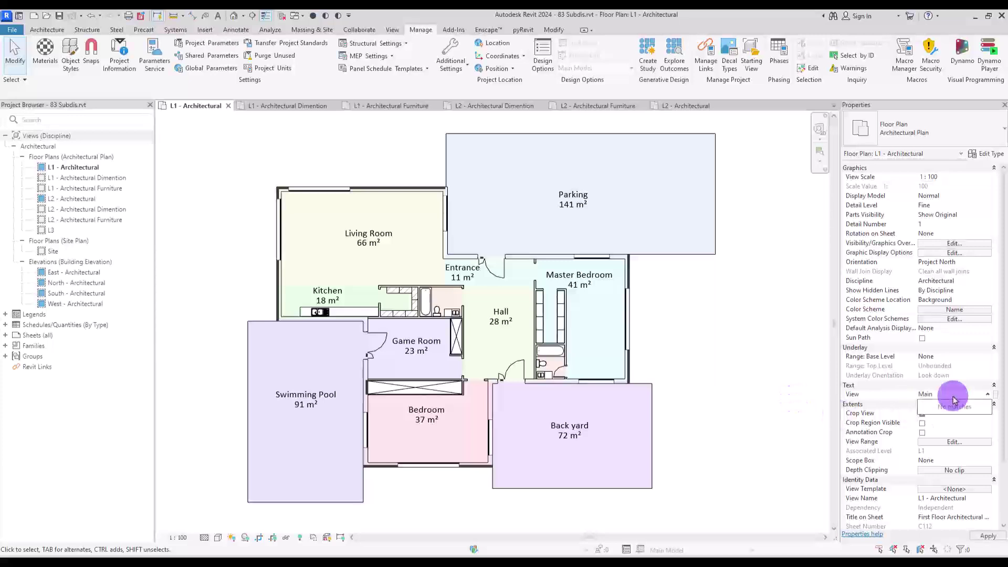
{"action": "left_click", "coordinate": [295, 106]}
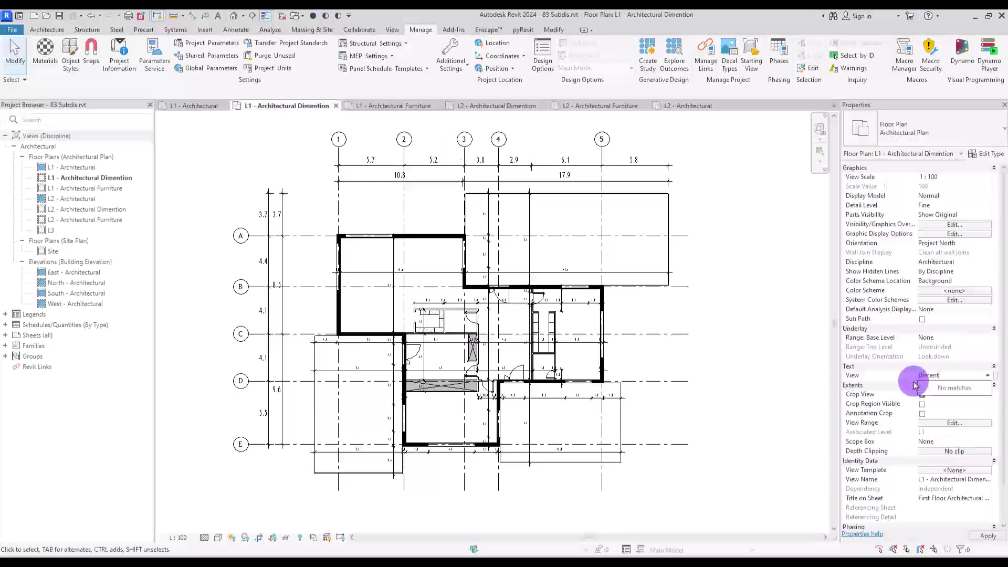
{"action": "left_click", "coordinate": [401, 108]}
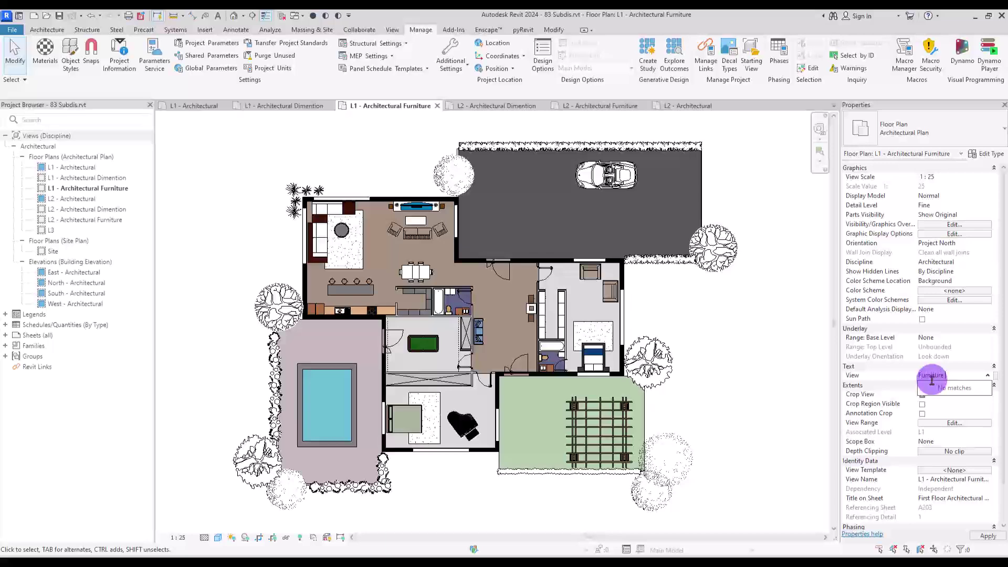
Set the View parameter to Dimention, Furniture and Main on the L2 dimension, furniture and architectural plans respectively
{"action": "left_click", "coordinate": [496, 105]}
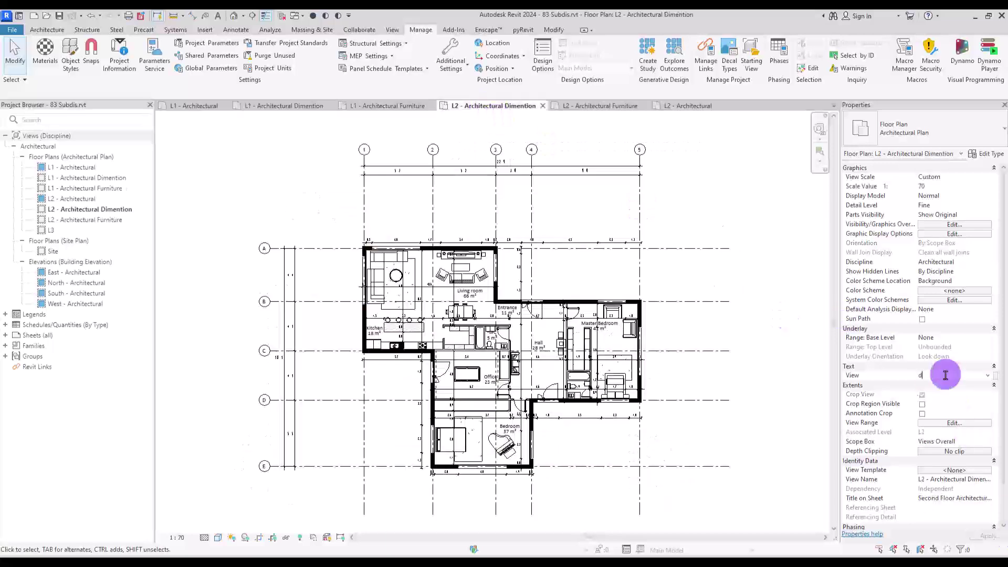
{"action": "left_click", "coordinate": [604, 106]}
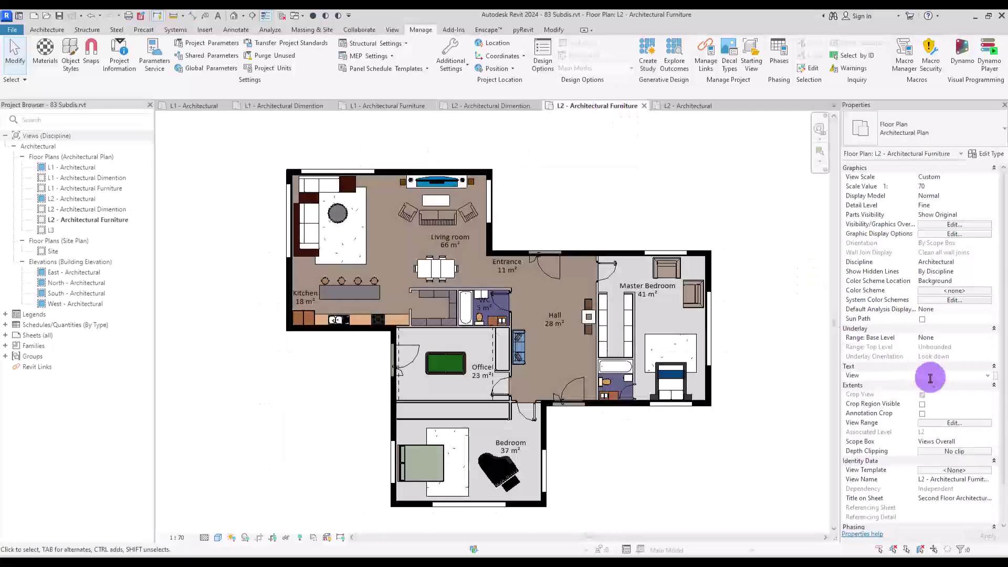
{"action": "key", "text": "ctrl+Tab"}
{"action": "type", "text": "Main"}
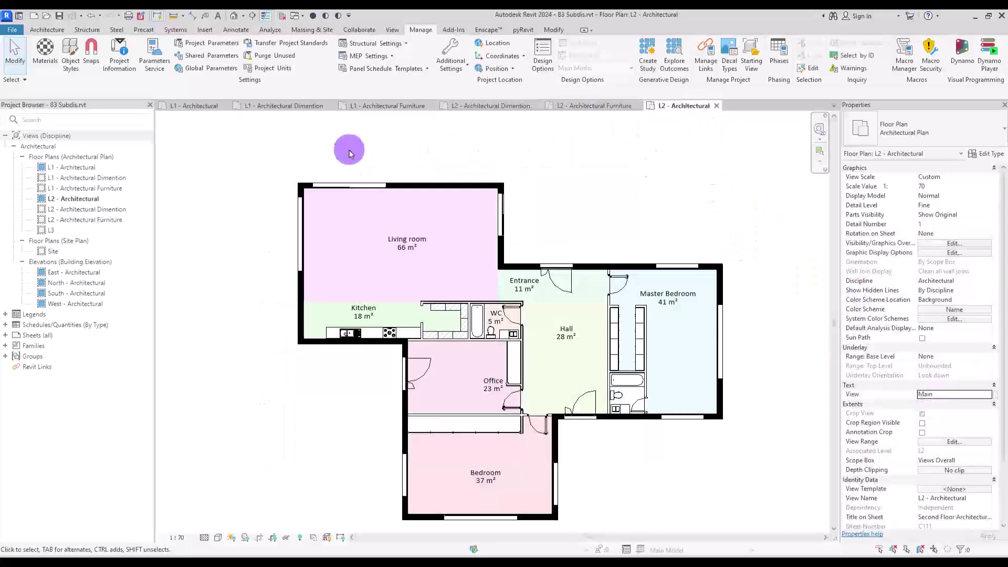
Create a new browser organization scheme for views named View
{"action": "right_click", "coordinate": [44, 138]}
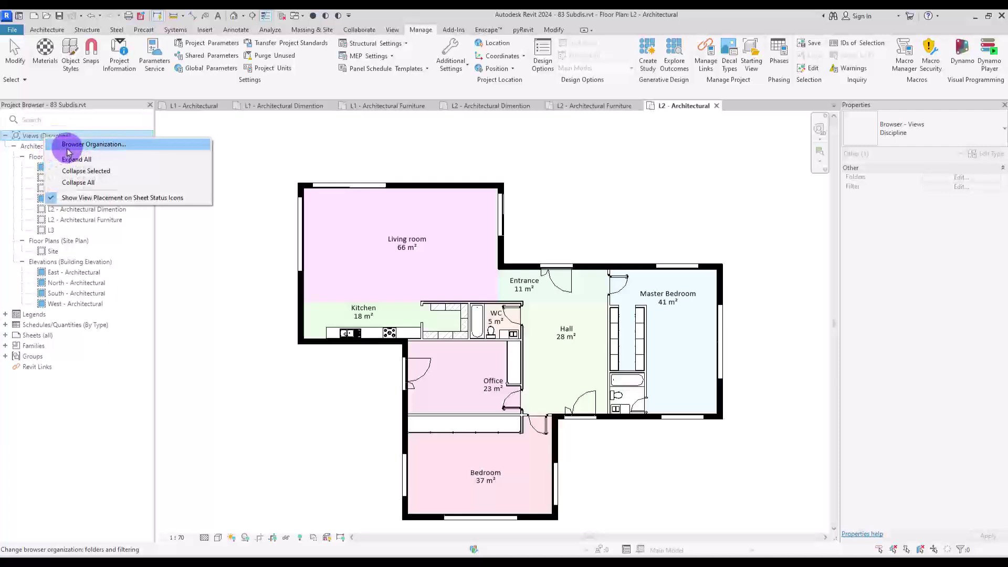
{"action": "left_click", "coordinate": [68, 149]}
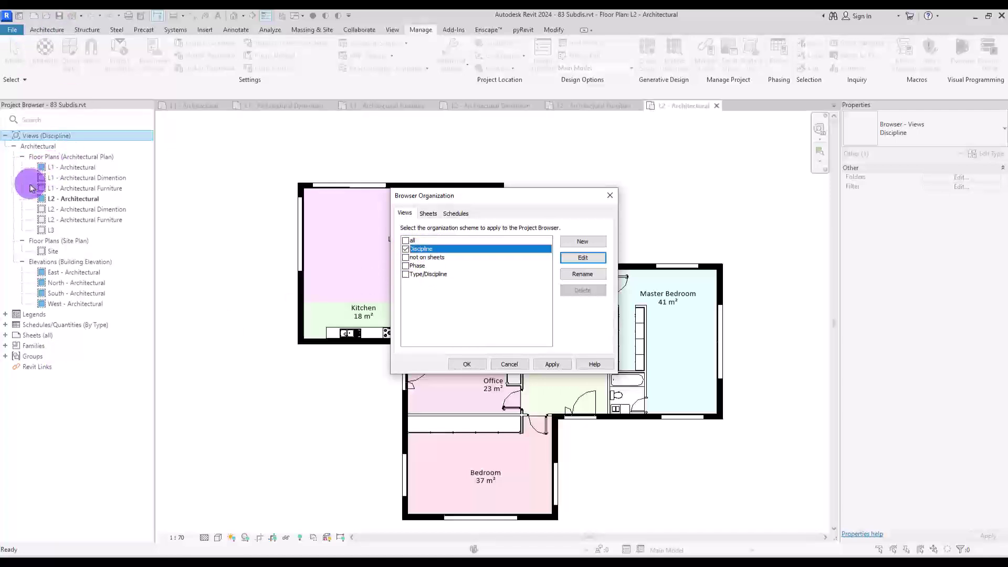
{"action": "left_click", "coordinate": [446, 300]}
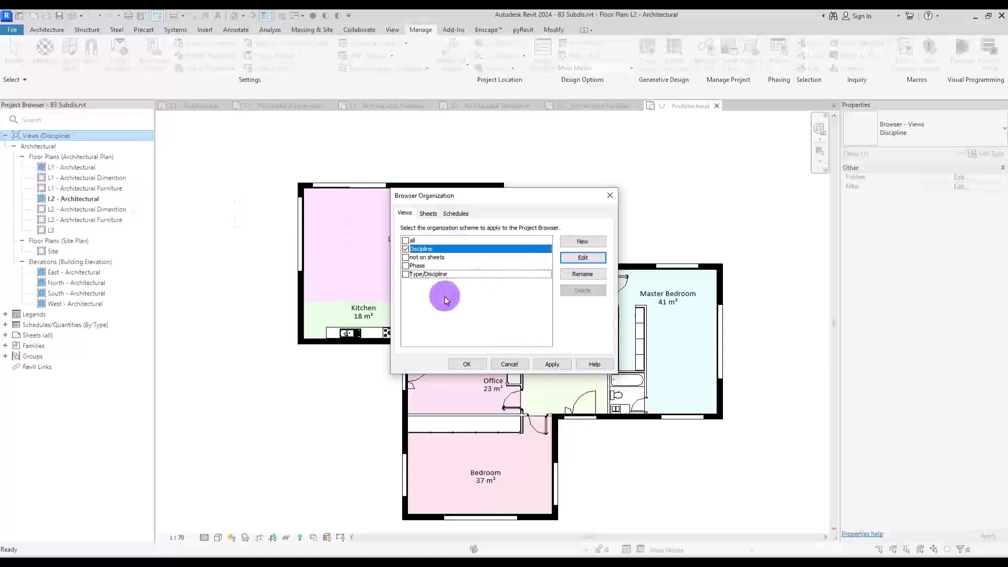
{"action": "left_click", "coordinate": [574, 242]}
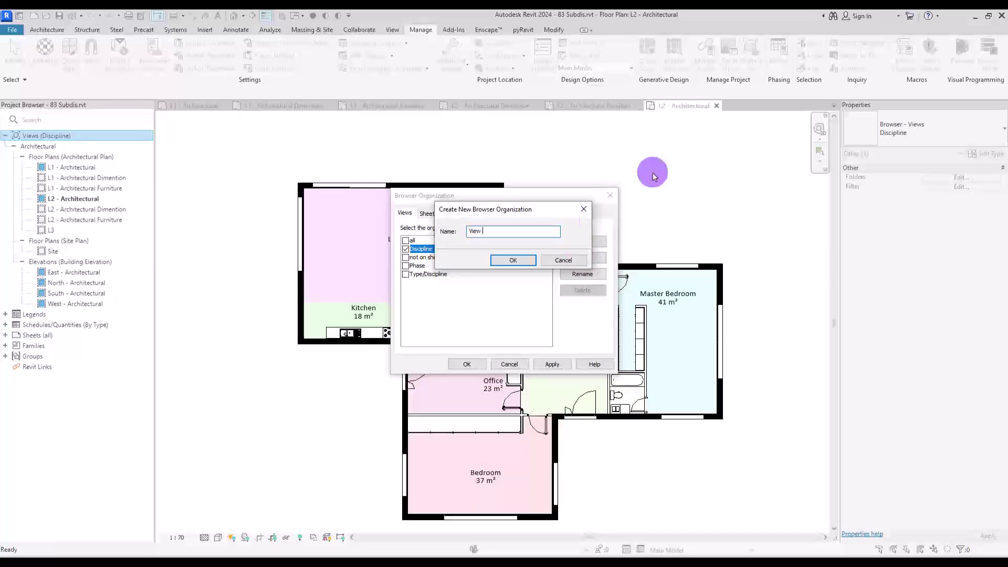
{"action": "left_click", "coordinate": [507, 260]}
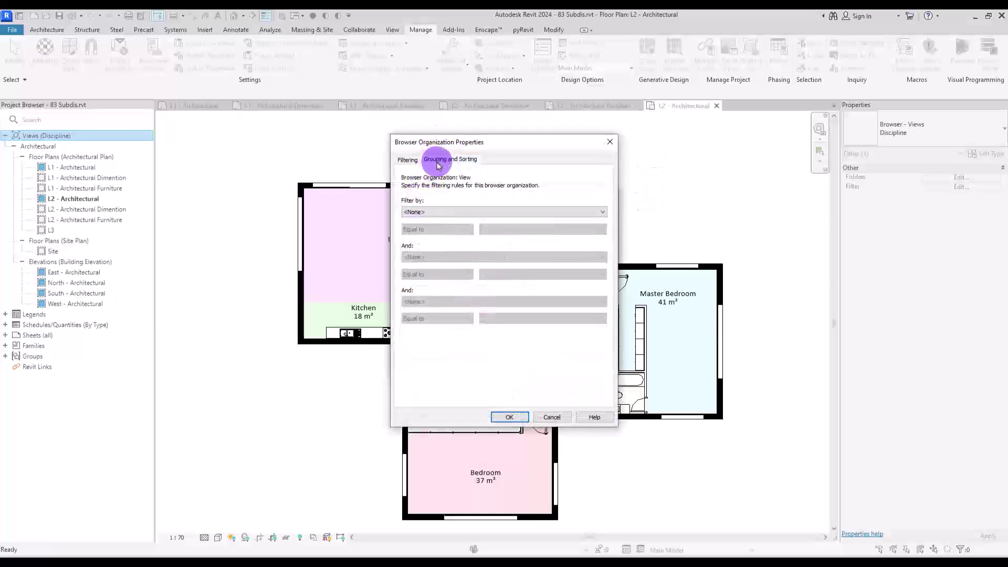
Set the View scheme to group views by the View parameter and accept its properties
{"action": "left_click", "coordinate": [439, 159]}
{"action": "left_click", "coordinate": [462, 201]}
{"action": "left_click", "coordinate": [428, 229]}
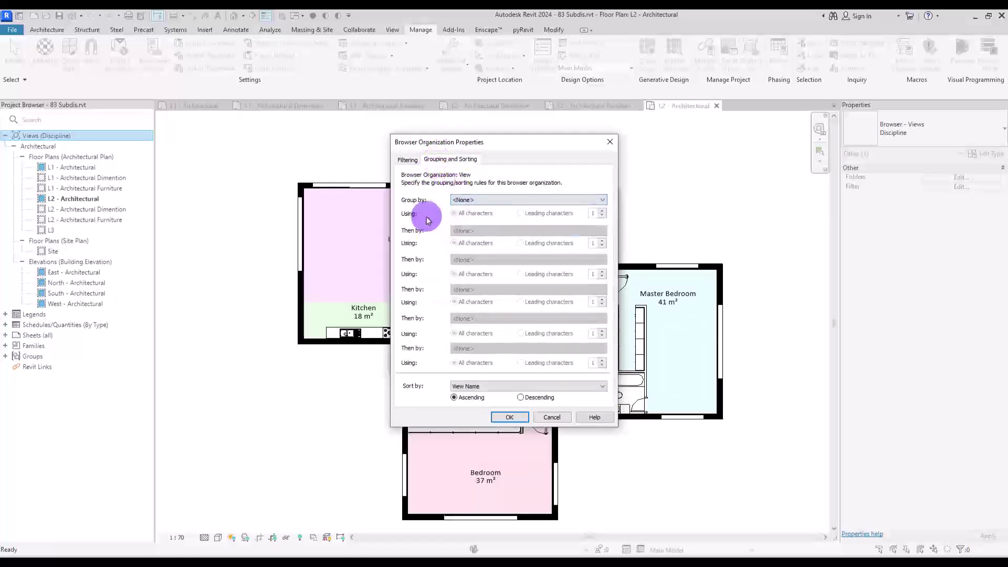
{"action": "left_click", "coordinate": [460, 200]}
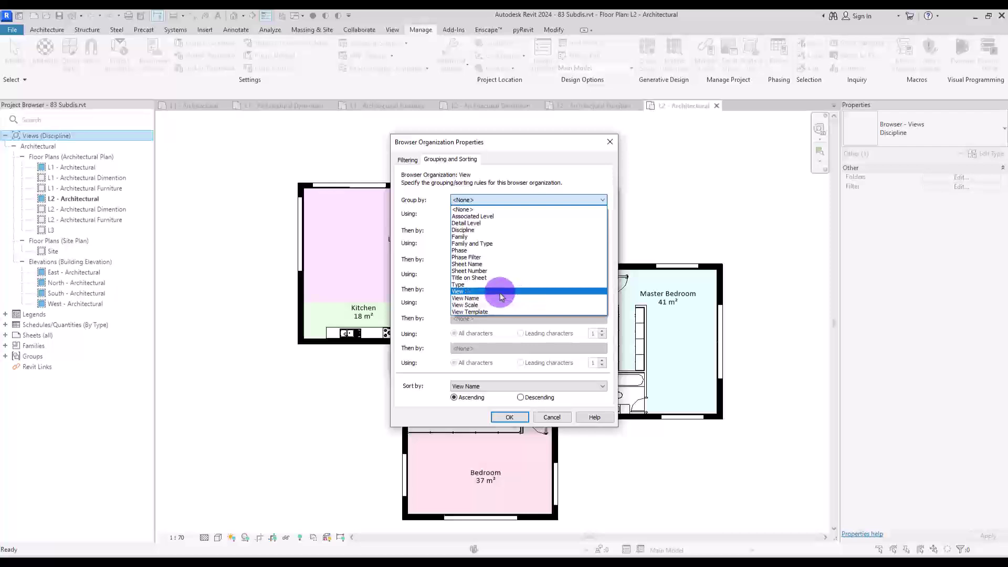
{"action": "left_click", "coordinate": [465, 293]}
{"action": "left_click", "coordinate": [507, 417]}
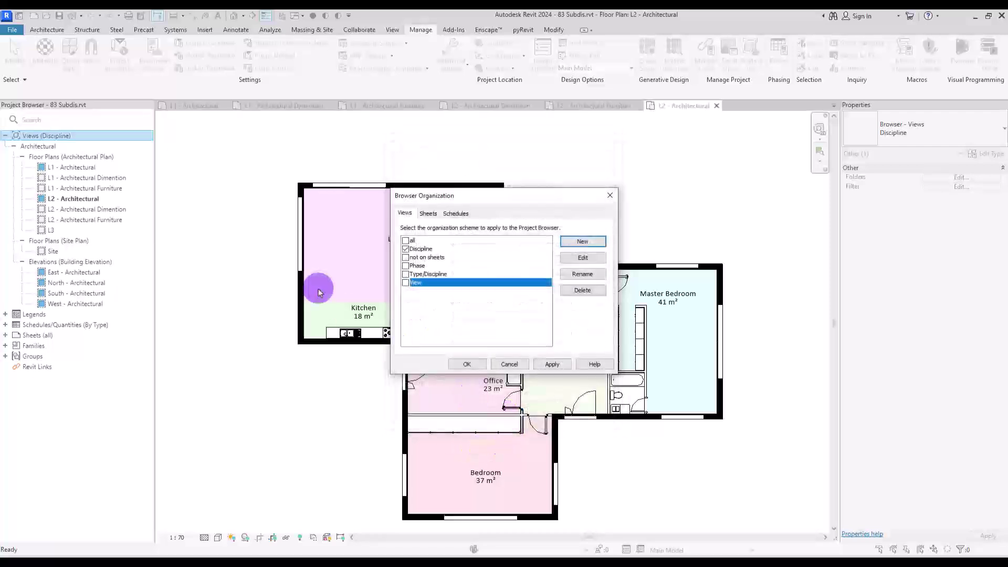
Apply the View organization scheme to the project browser and expand its Dimention, Furniture and Main groups
{"action": "left_click", "coordinate": [406, 282]}
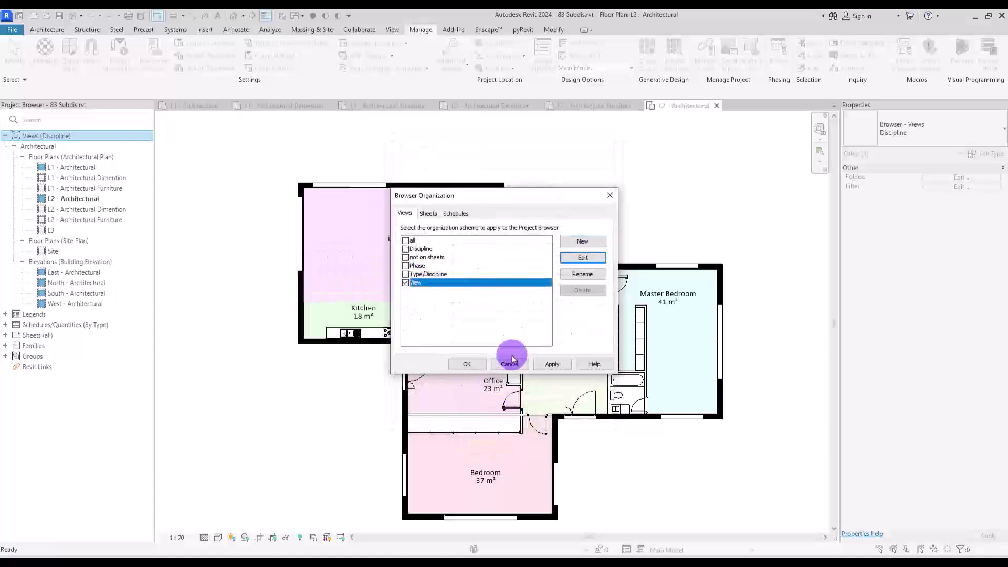
{"action": "left_click", "coordinate": [552, 364]}
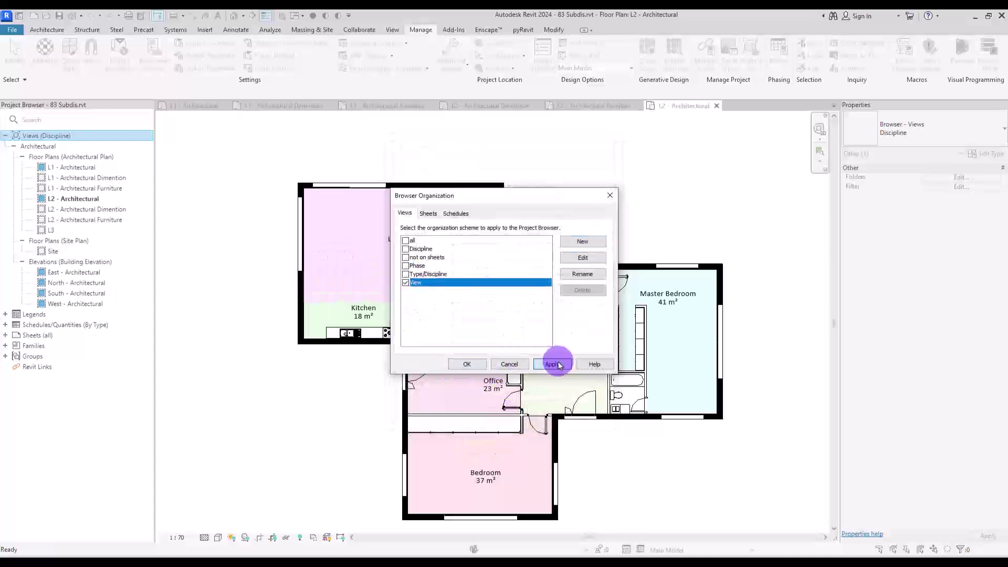
{"action": "left_click", "coordinate": [467, 364]}
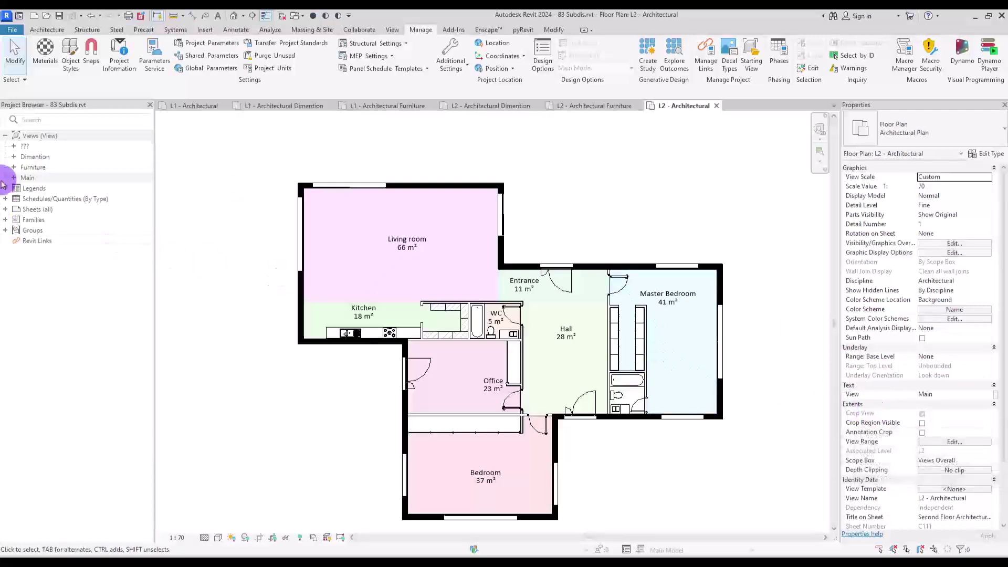
{"action": "left_click", "coordinate": [14, 157]}
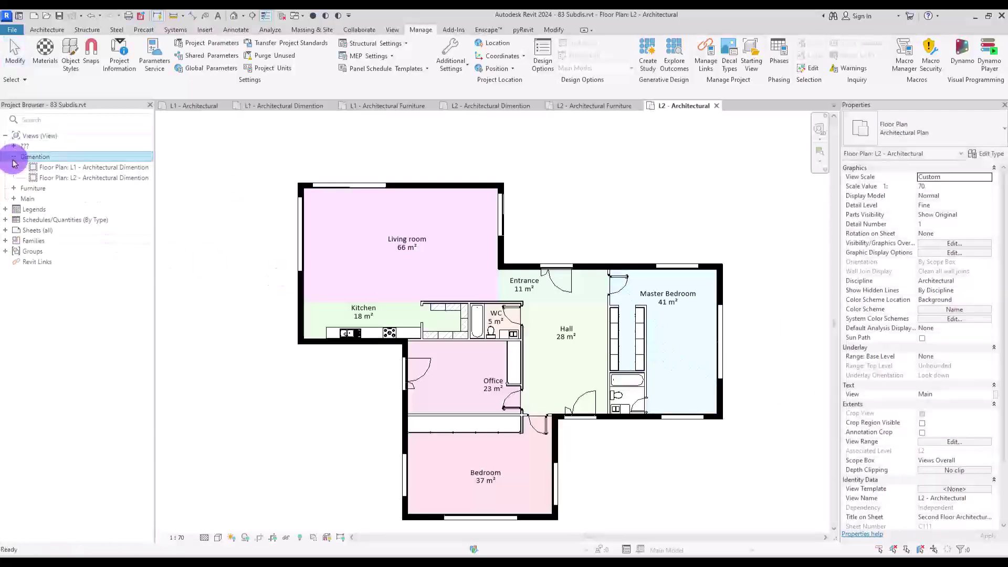
{"action": "double_click", "coordinate": [22, 188]}
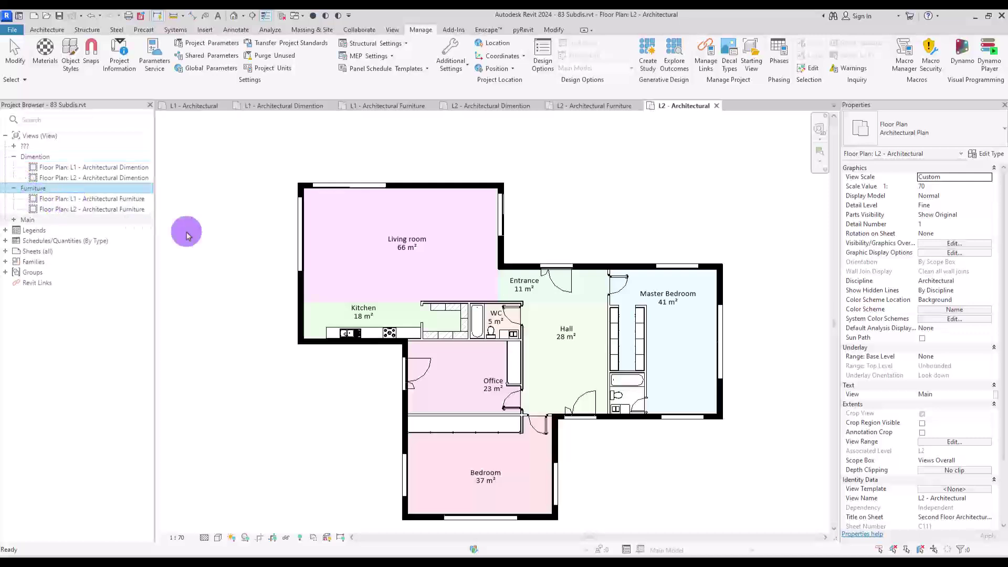
{"action": "left_click", "coordinate": [15, 220]}
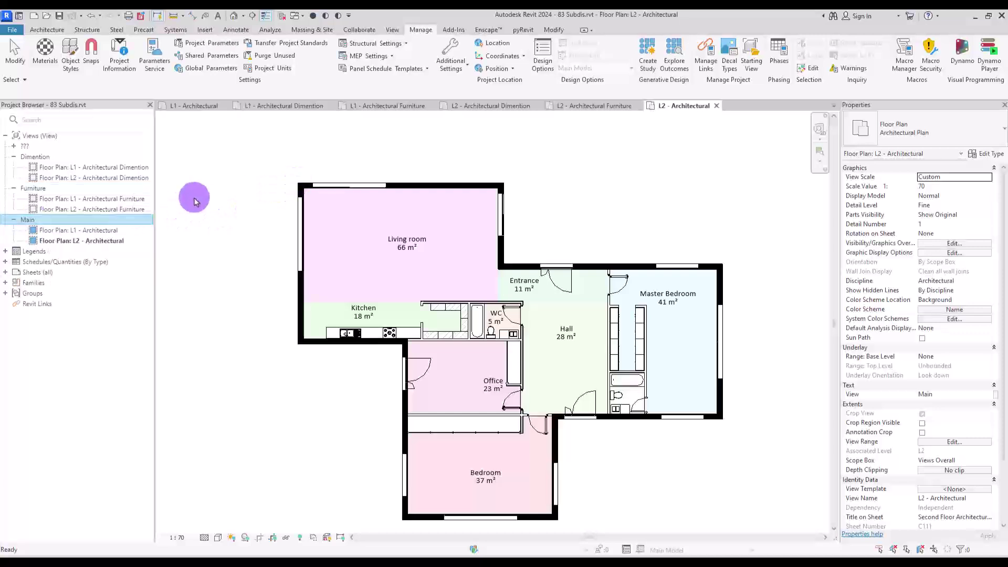
Set the View parameter to Main on the L3 and Site floor plans in the ??? group
{"action": "left_click", "coordinate": [14, 147]}
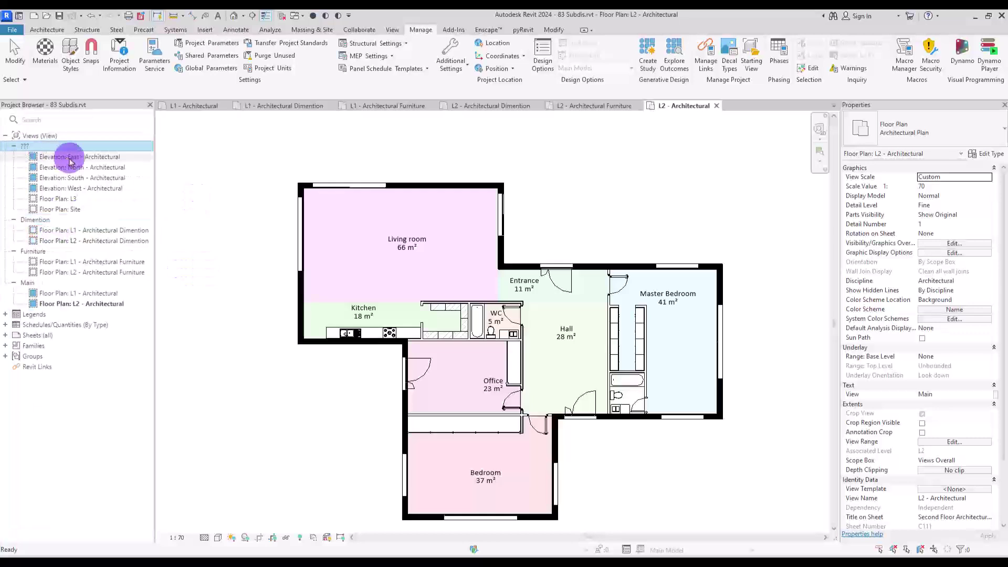
{"action": "left_click", "coordinate": [55, 200]}
{"action": "left_click", "coordinate": [58, 209], "text": "ctrl"}
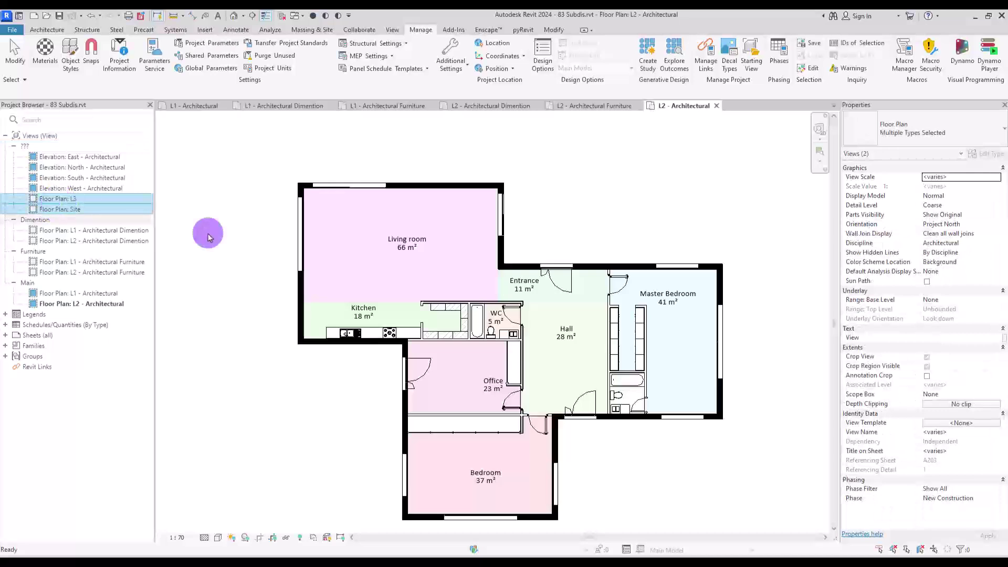
{"action": "left_click", "coordinate": [988, 339]}
{"action": "left_click", "coordinate": [996, 341]}
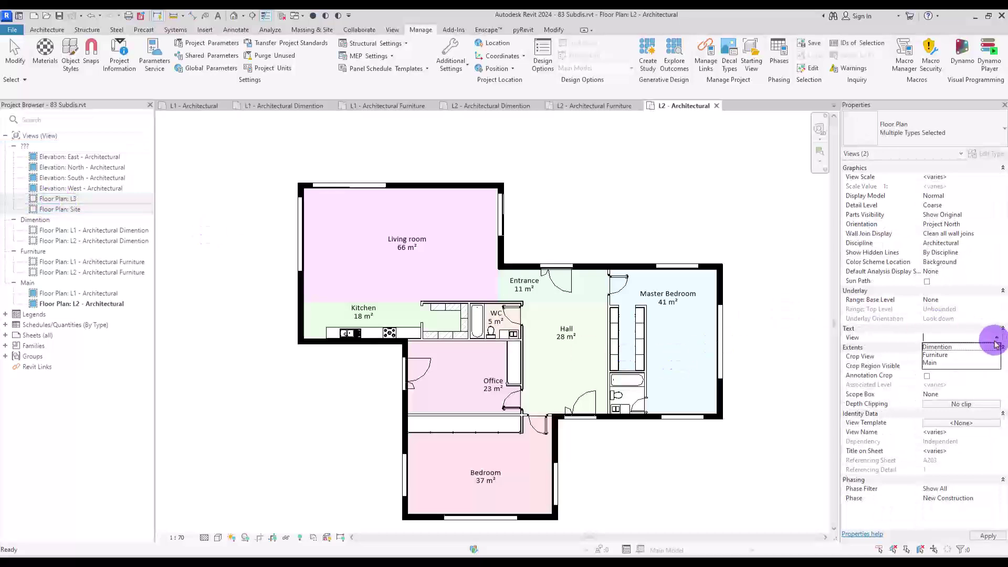
{"action": "left_click", "coordinate": [930, 363]}
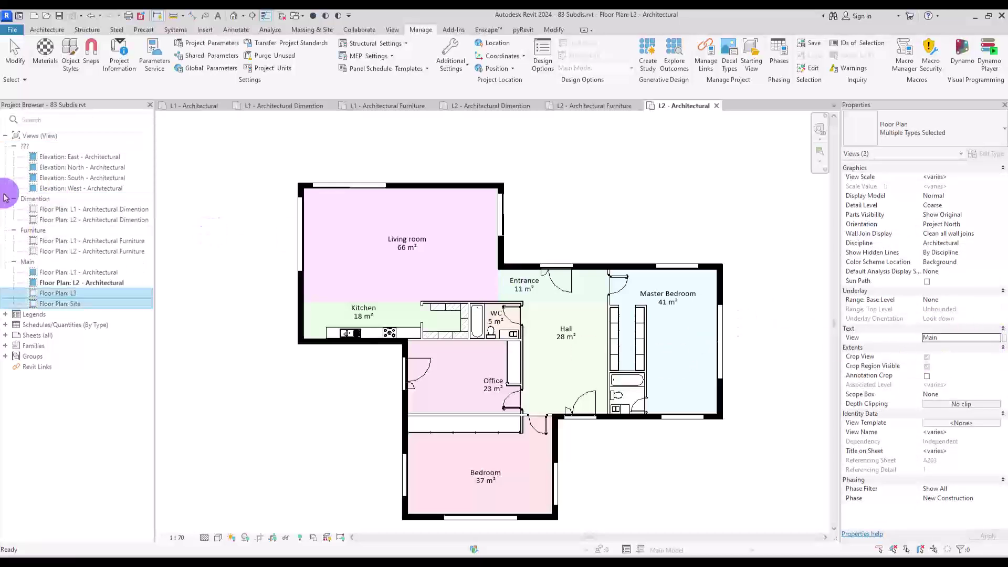
Set the View parameter to Elevation on the East, North, South and West elevations, and expand the Elevation group
{"action": "left_click", "coordinate": [78, 160]}
{"action": "left_click", "coordinate": [84, 188], "text": "shift"}
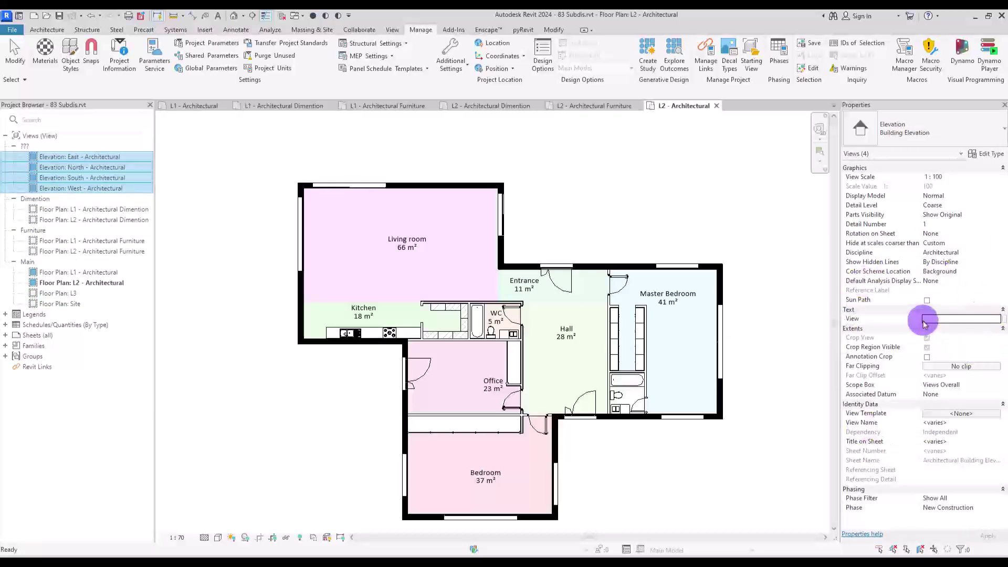
{"action": "left_click", "coordinate": [943, 322]}
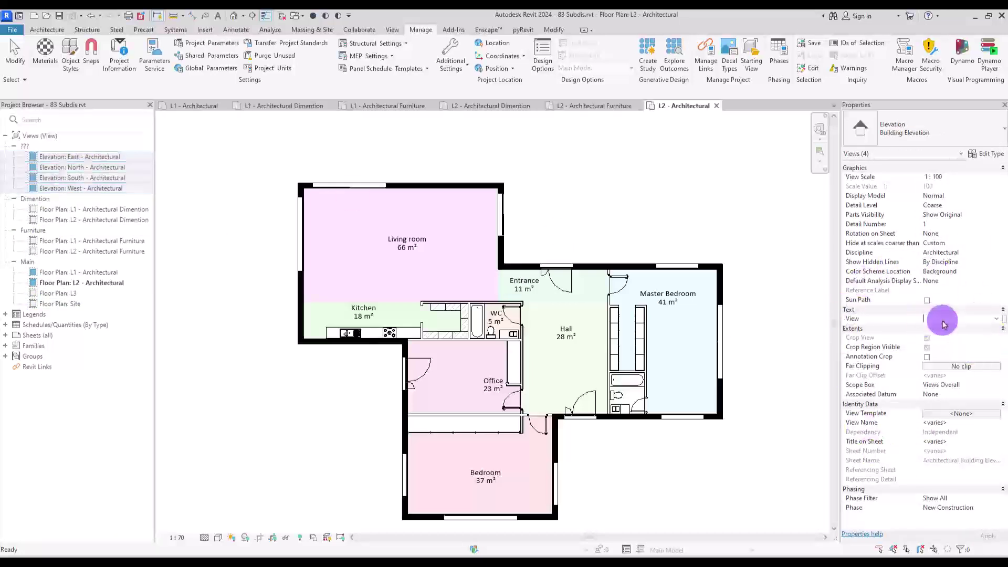
{"action": "type", "text": "Elevation"}
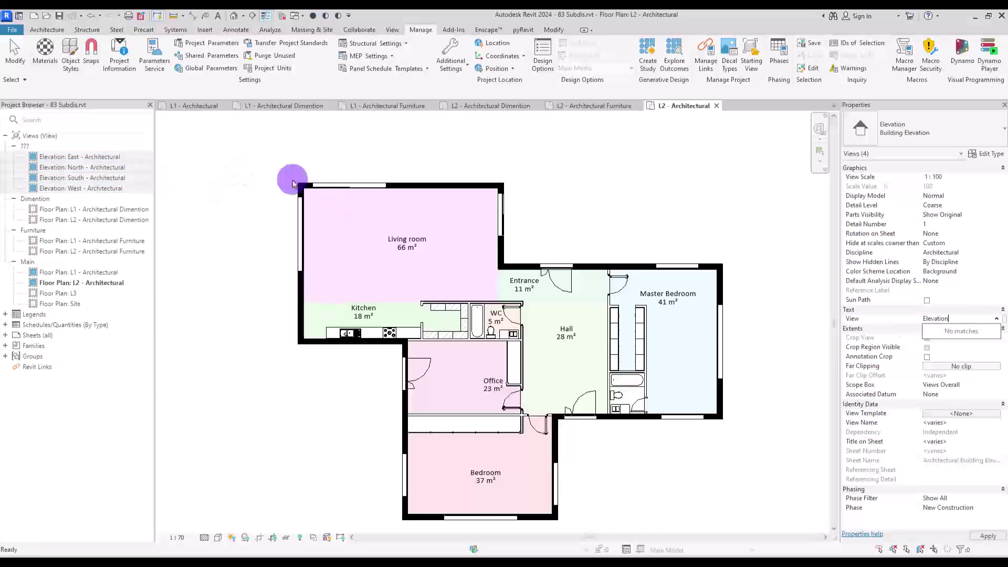
{"action": "left_click", "coordinate": [232, 204]}
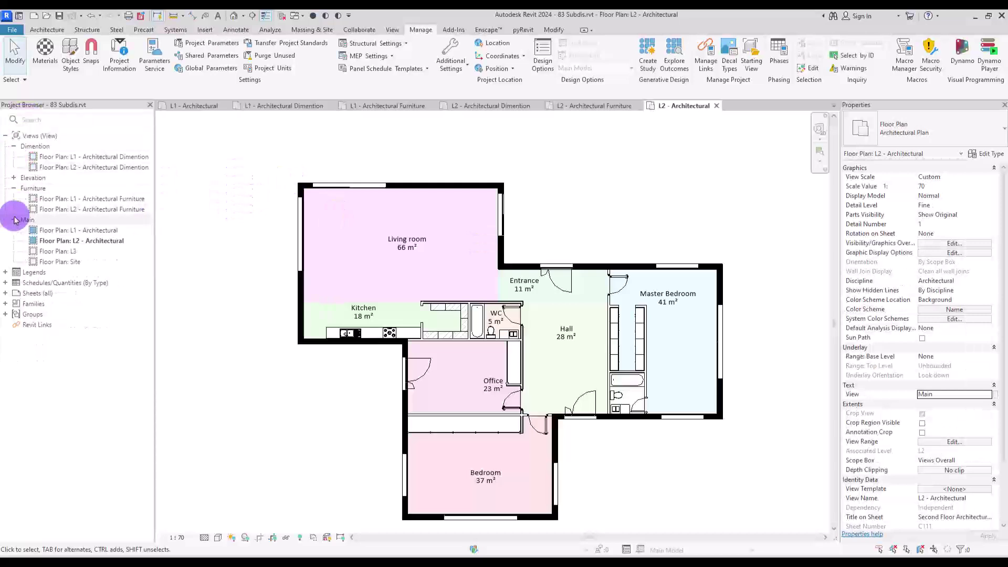
{"action": "left_click", "coordinate": [14, 177]}
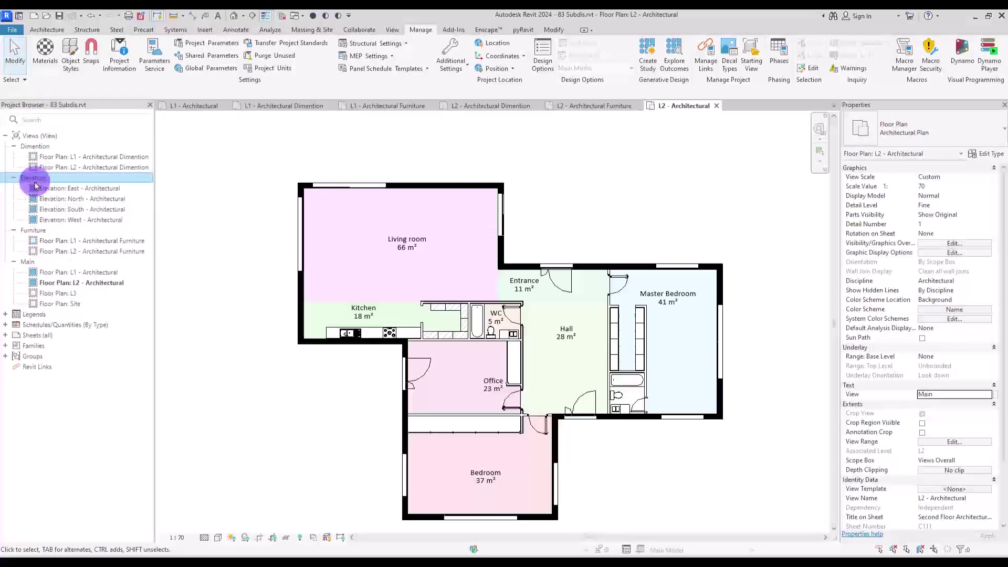